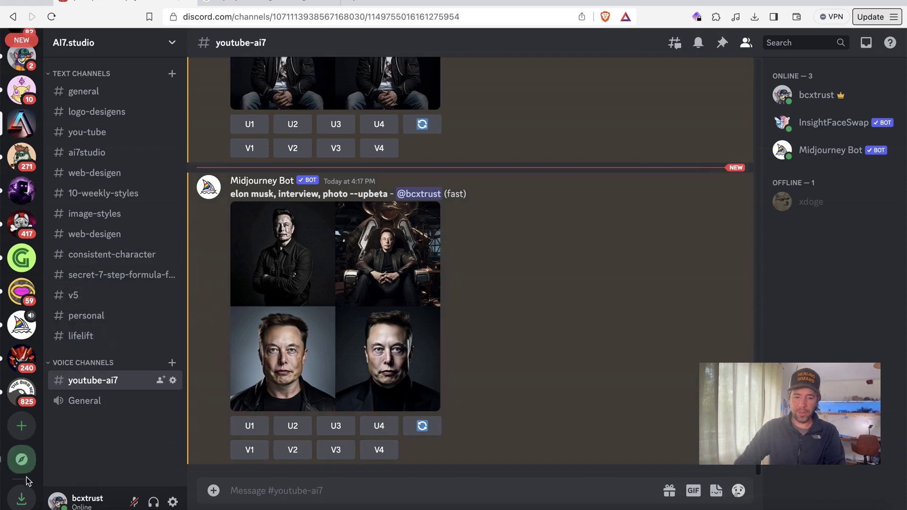
Begin creating a new server for friends from scratch, then abandon the setup.
left_click(22, 426)
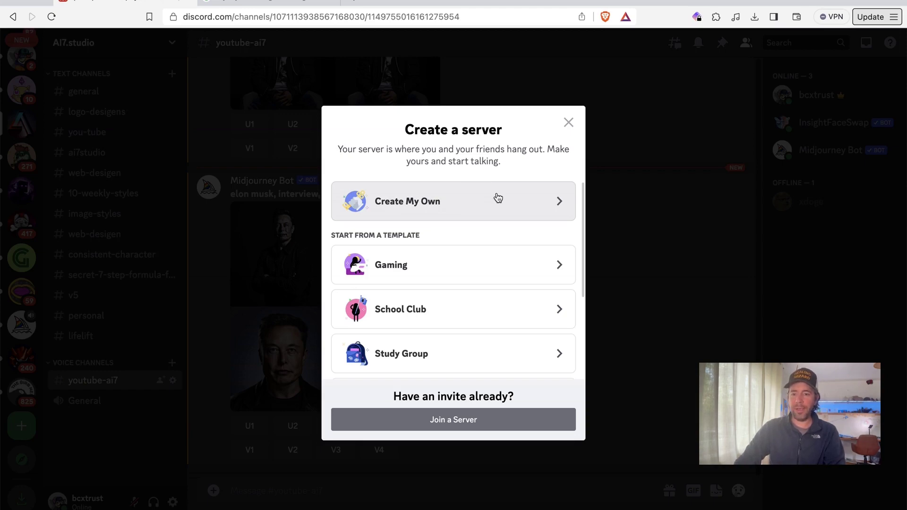
left_click(497, 198)
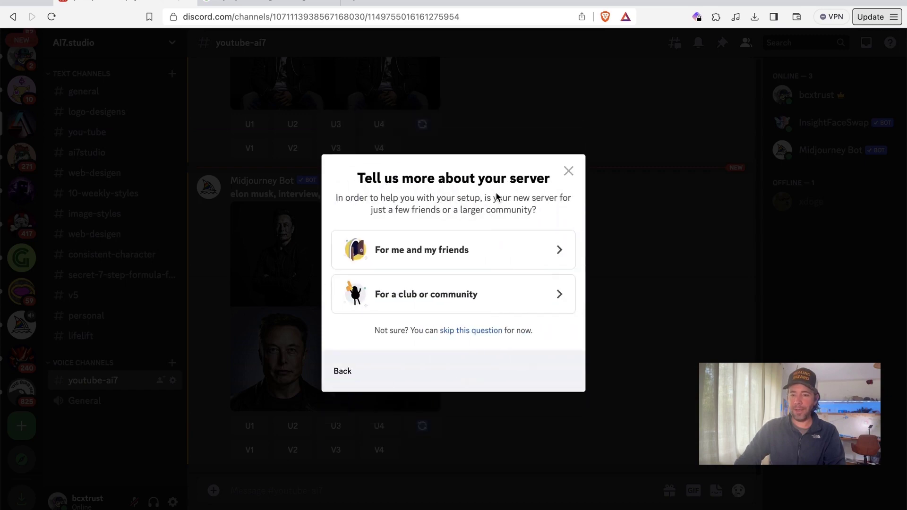
left_click(447, 248)
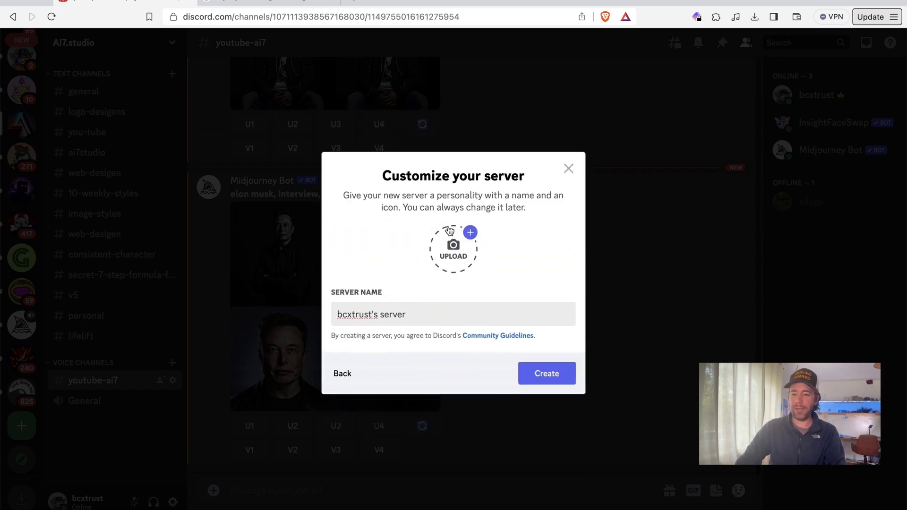
left_click(568, 166)
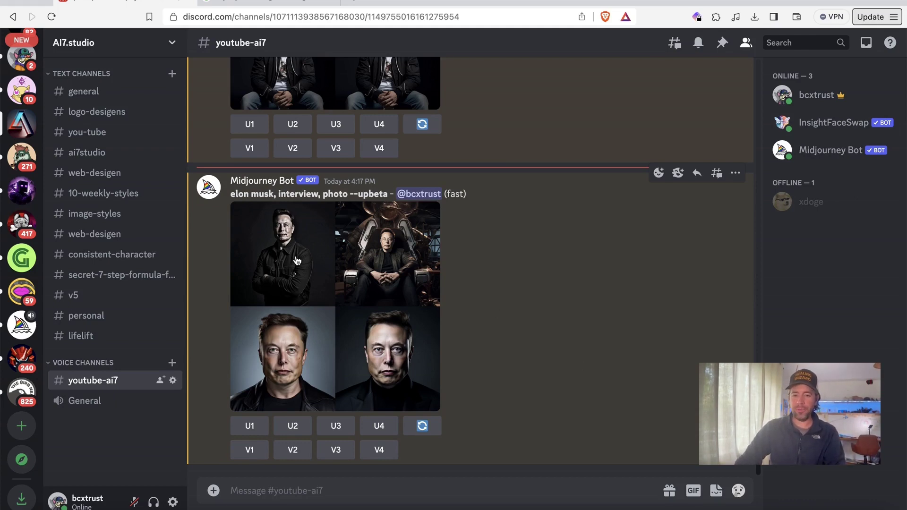
Resubmit 'elon musk, interview, photo --upbeta' via /imagine and preview the new grid enlarged.
left_click_drag(233, 192, 346, 194)
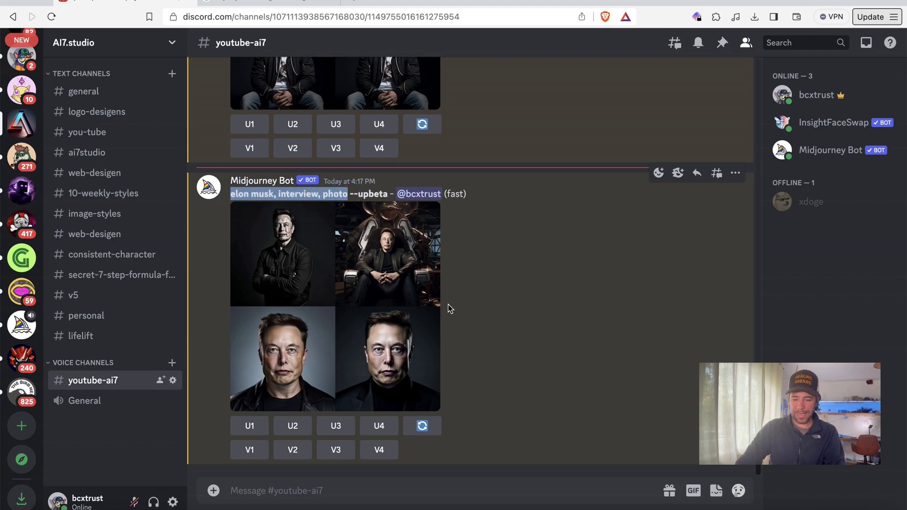
left_click(369, 496)
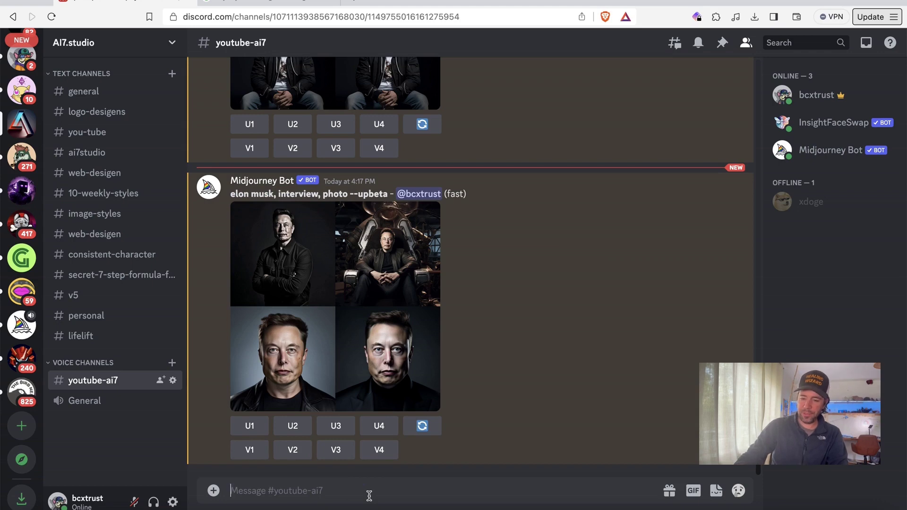
type("/")
left_click(381, 265)
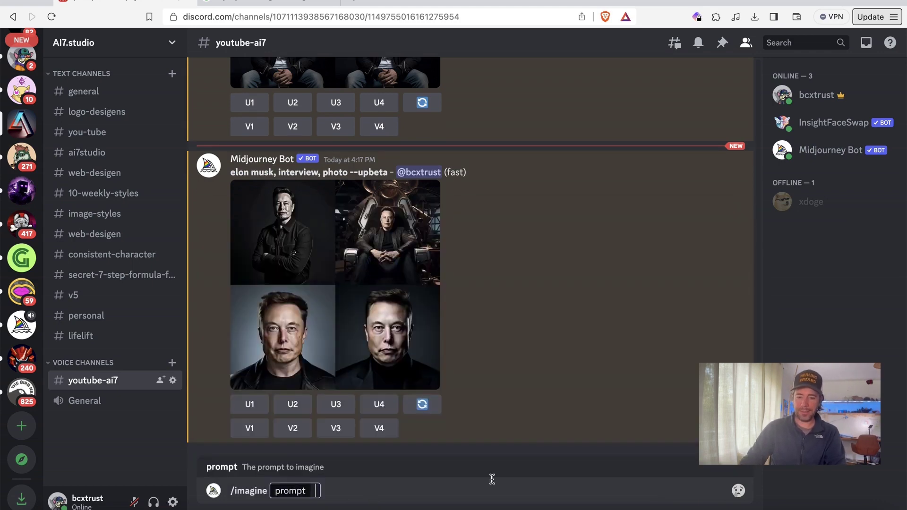
key("ctrl+v")
key("Return")
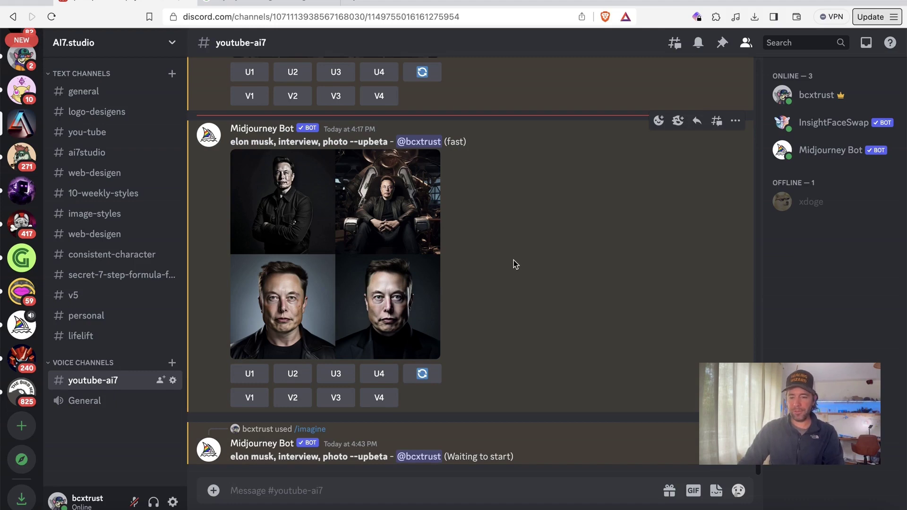
left_click(286, 286)
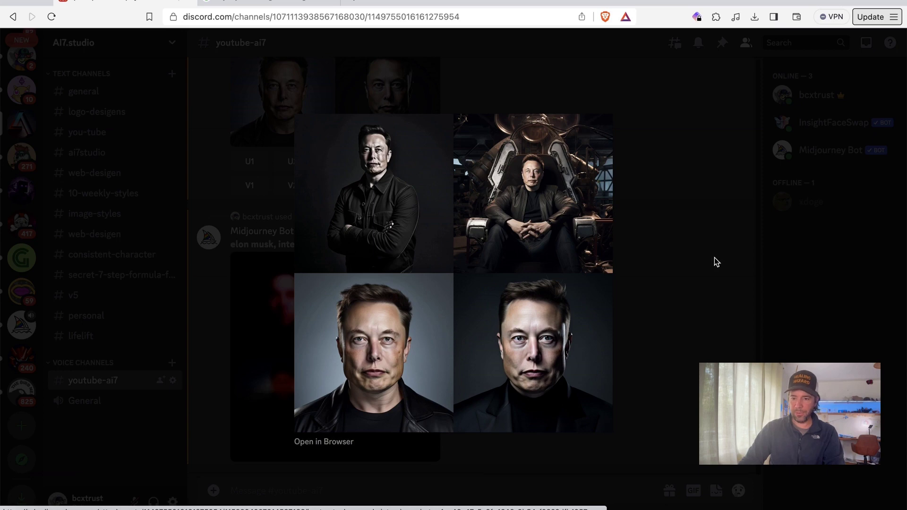
left_click(765, 286)
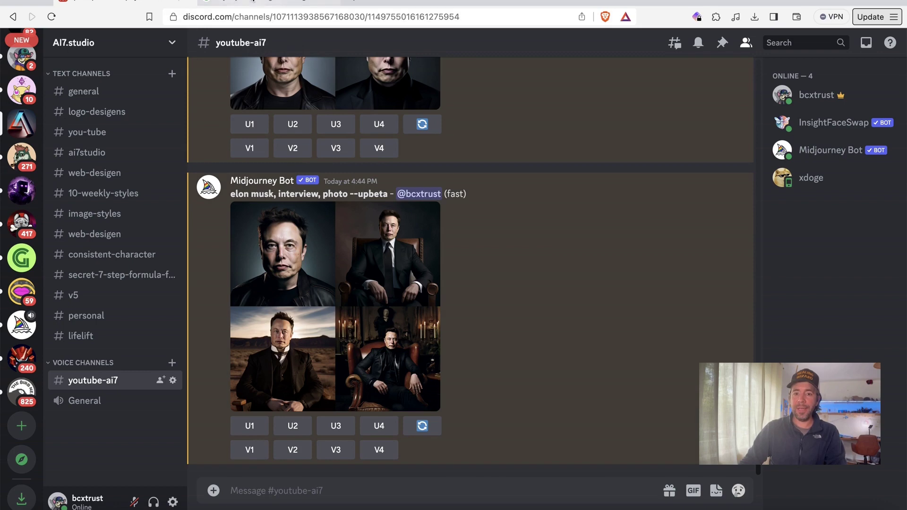
Open Pixabay from the search results and go to the popcorn-eating man photo.
left_click(253, 2)
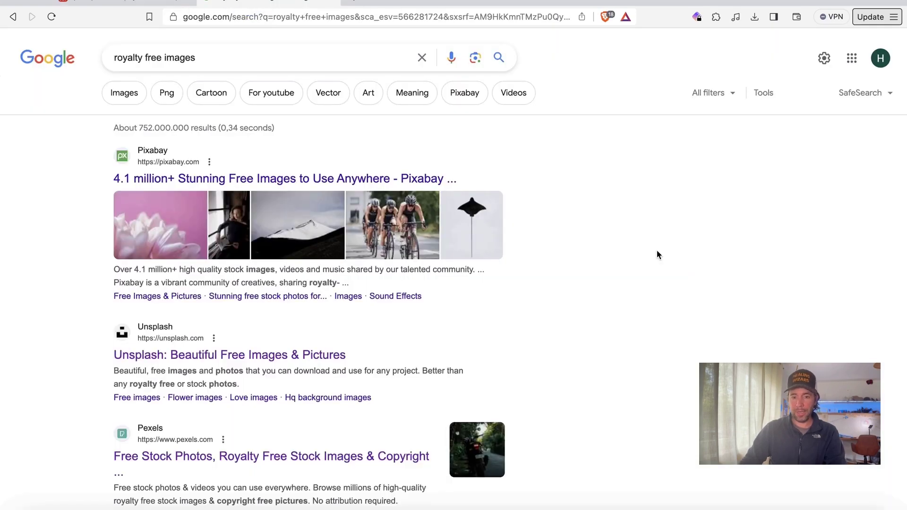
left_click(373, 179)
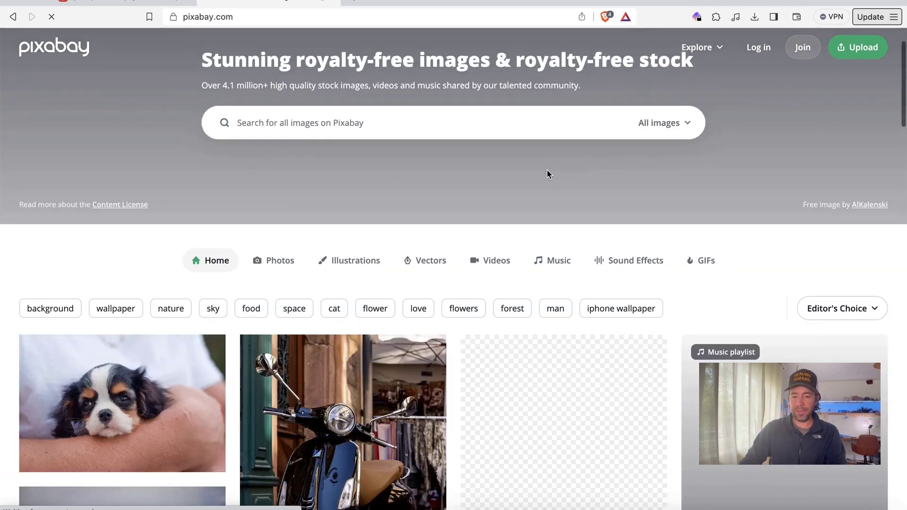
scroll(547, 171, "down", 7)
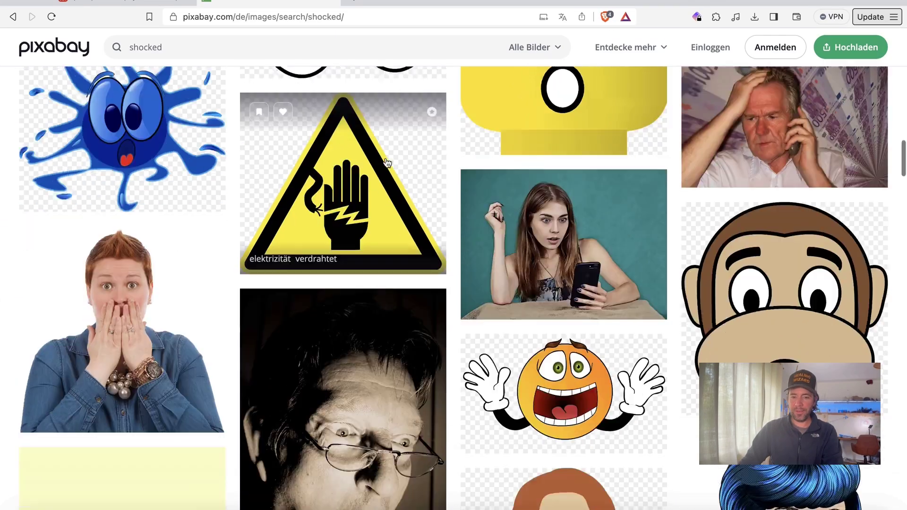
scroll(386, 163, "down", 10)
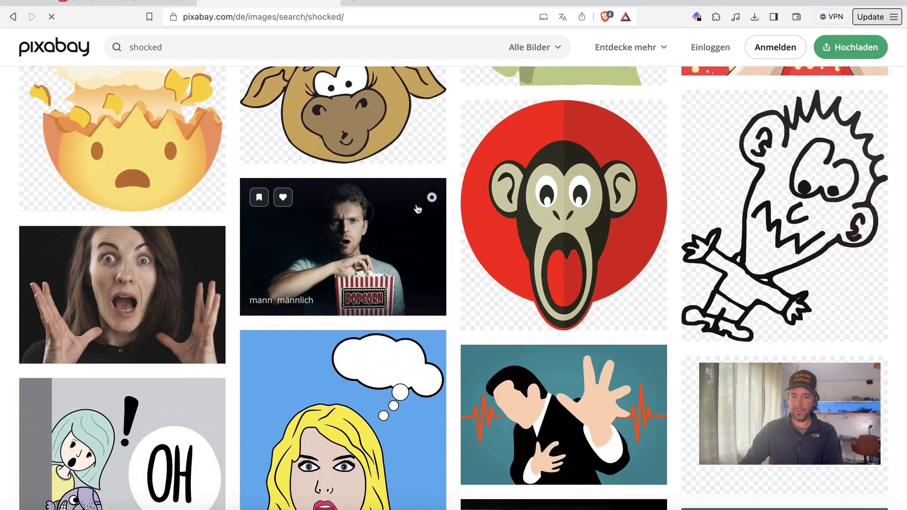
left_click(351, 217)
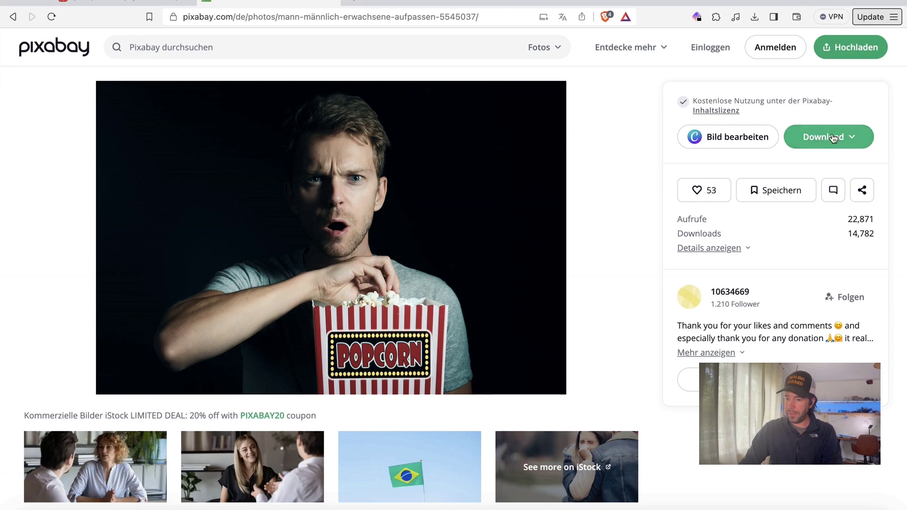
Download the photo at 1280×853 to Downloads, then view InsightFaceSwap's profile in Discord.
left_click(830, 135)
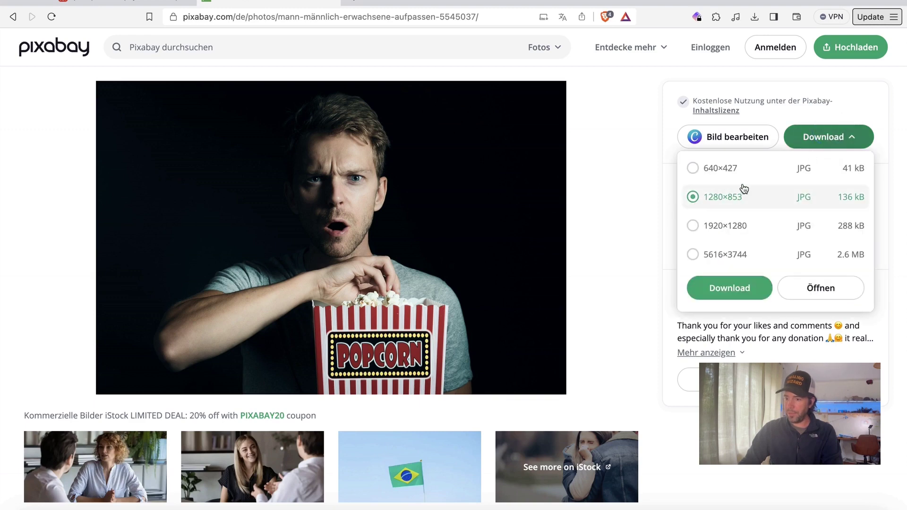
left_click(840, 289)
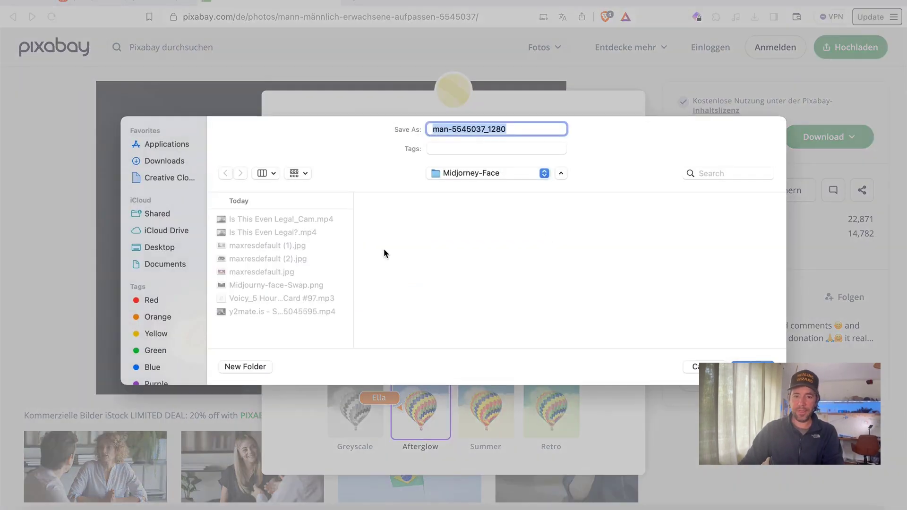
left_click(182, 162)
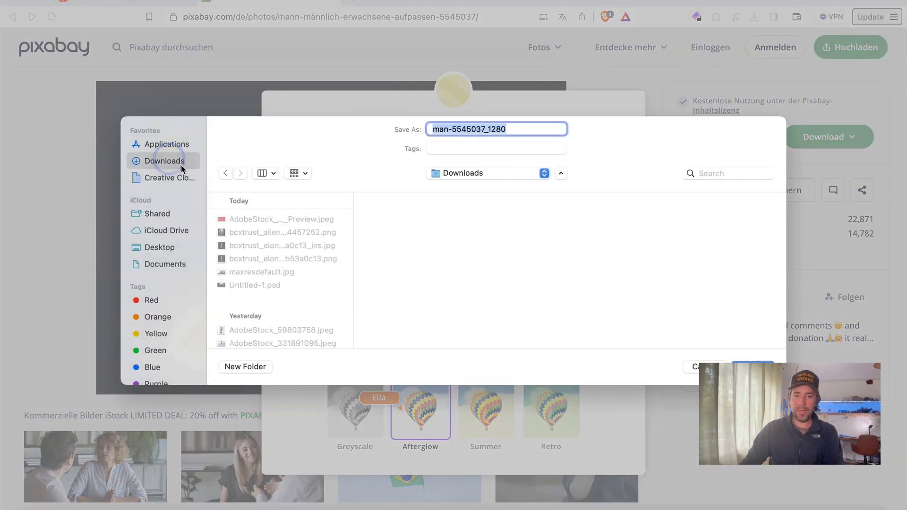
left_click(748, 364)
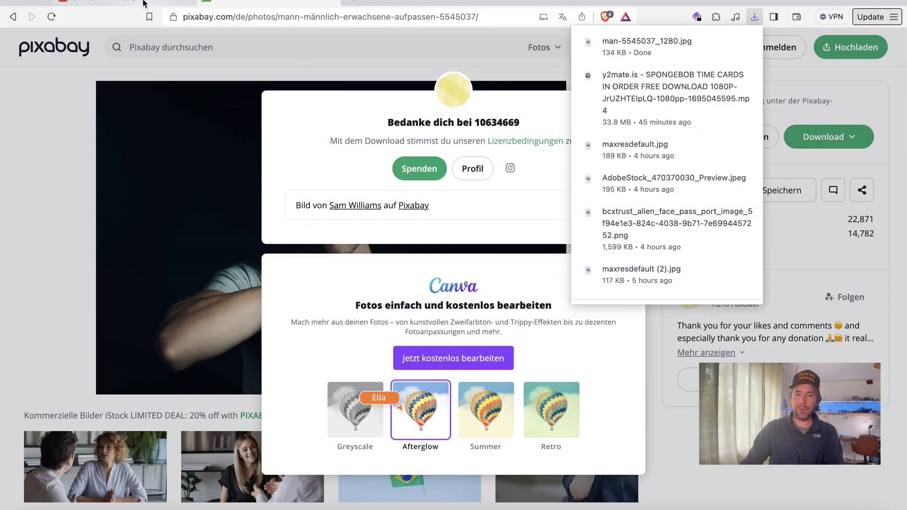
left_click(143, 3)
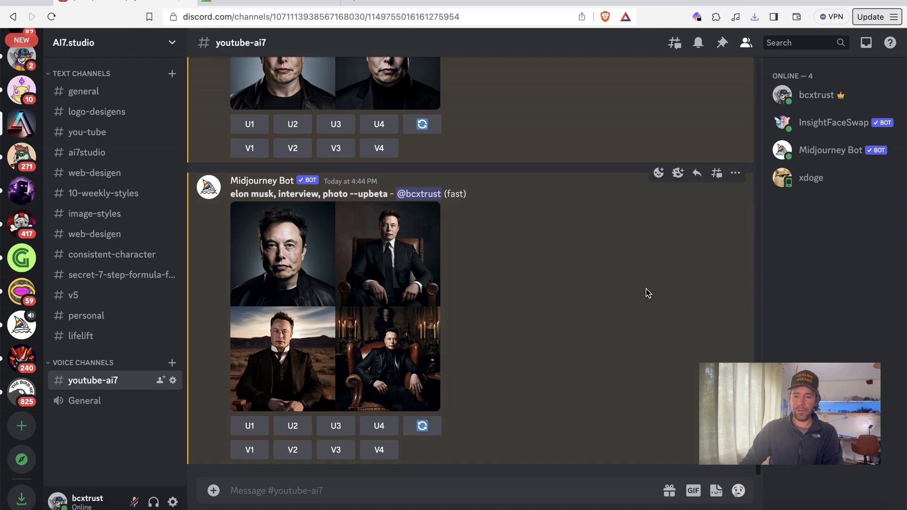
left_click(826, 124)
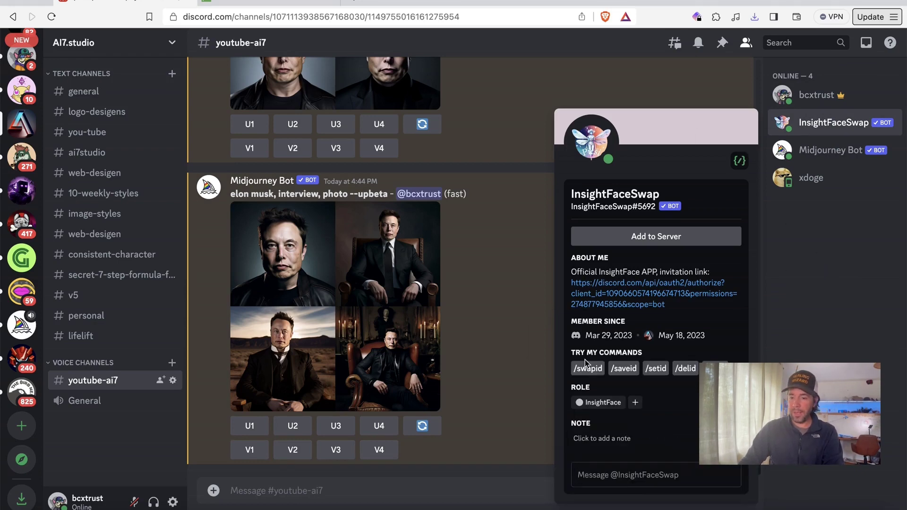
Send /saveid with IMG_0944.jpeg attached and the chosen identity name as idname.
left_click(523, 392)
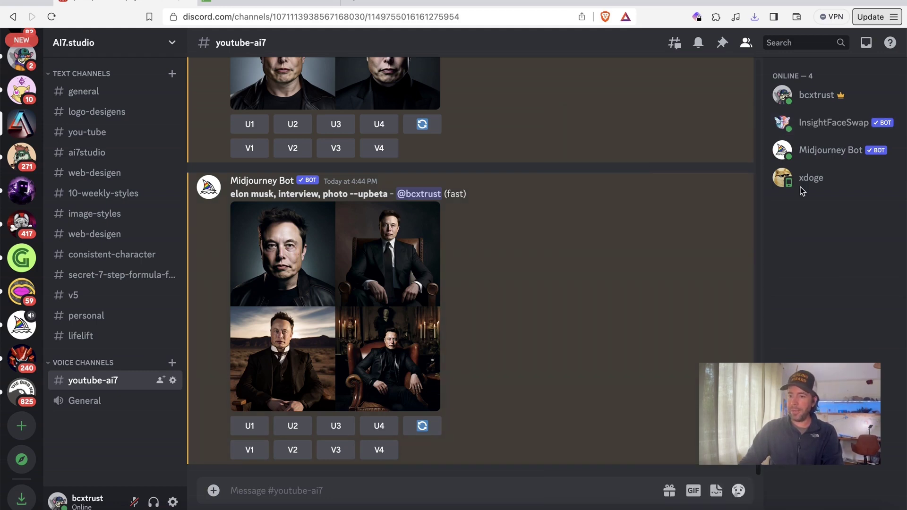
left_click(419, 486)
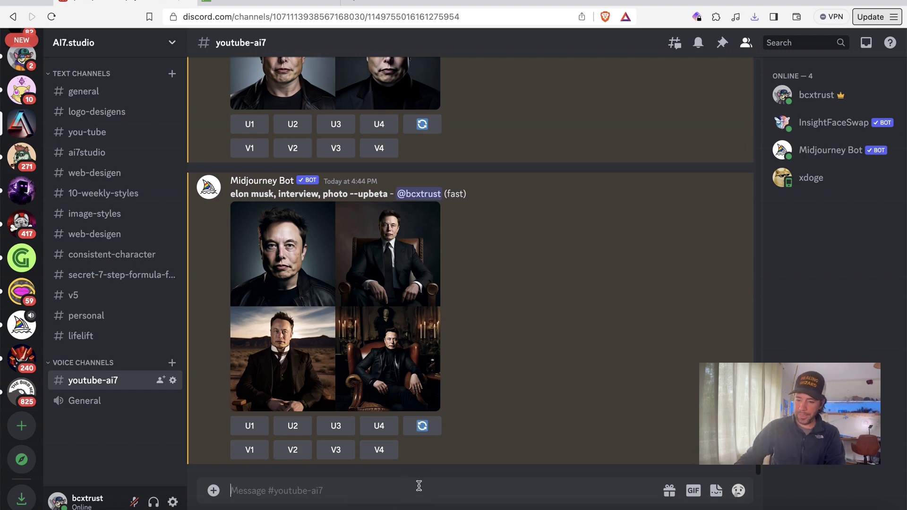
type("/")
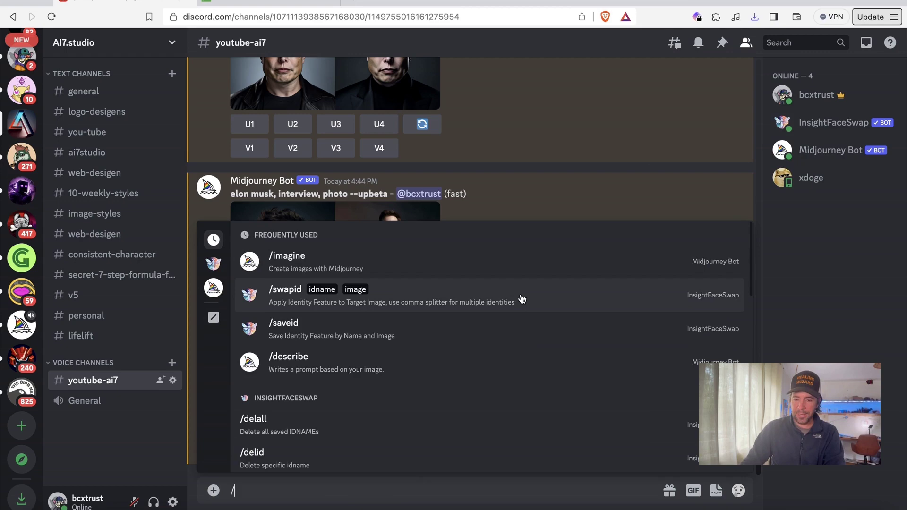
left_click(510, 330)
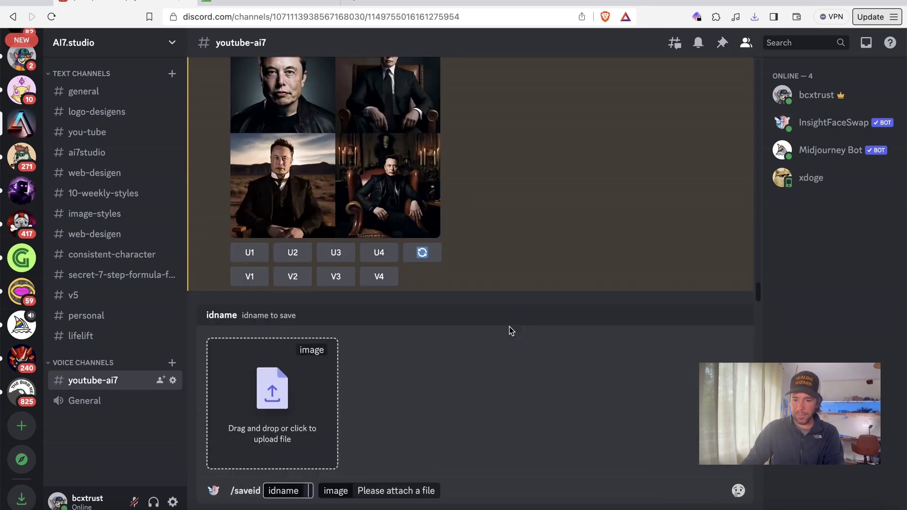
key("ctrl+v")
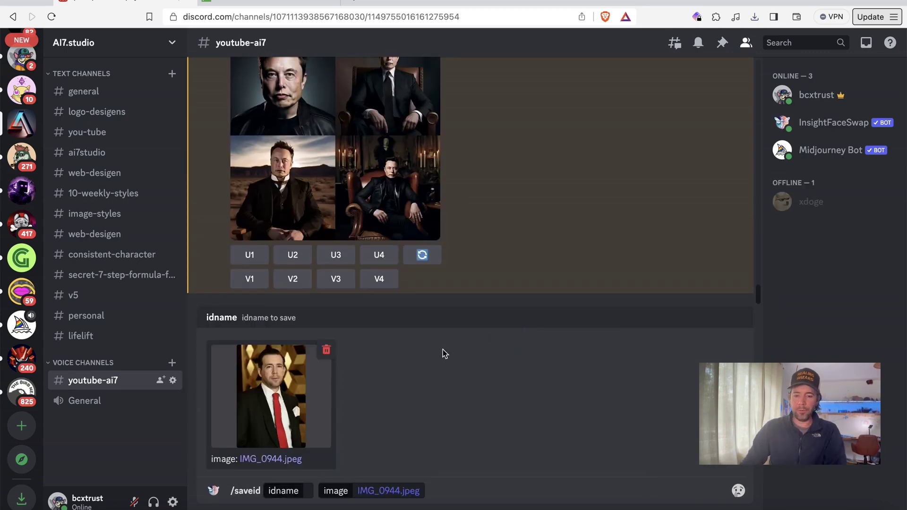
left_click(306, 491)
type("Harold")
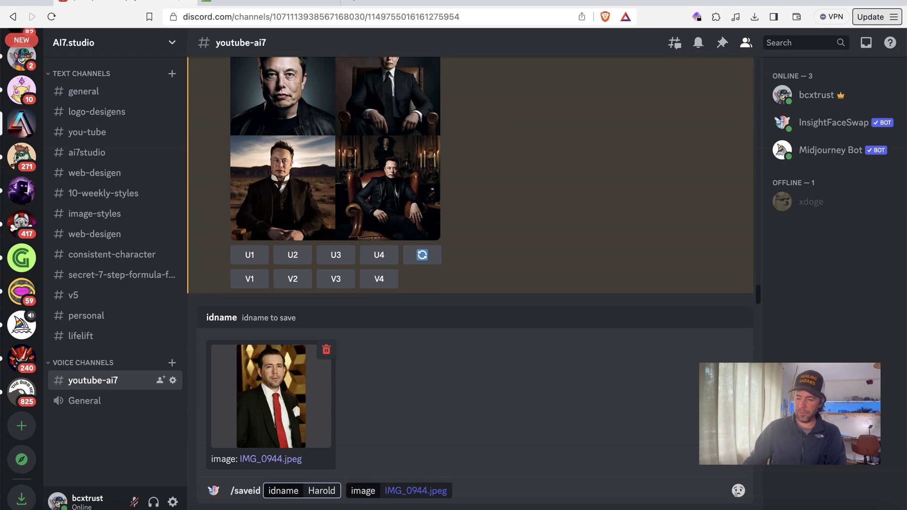
key("Return")
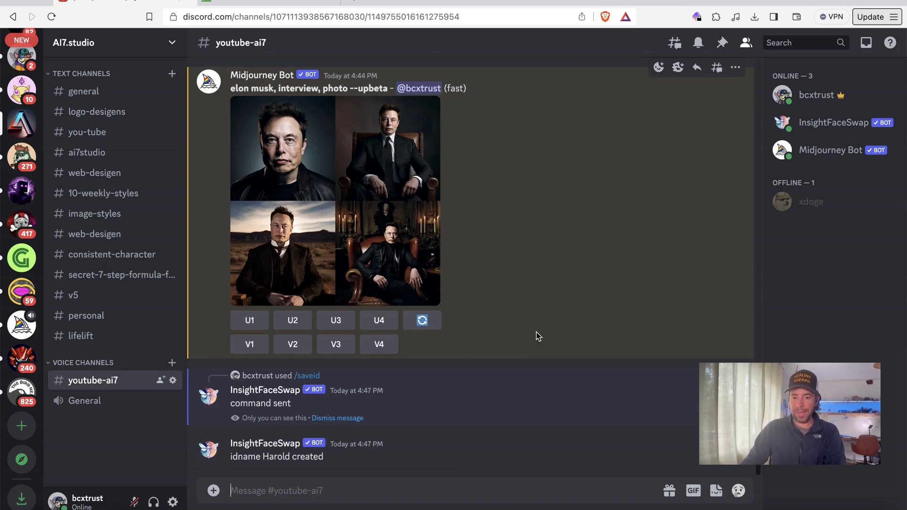
scroll(536, 334, "up", 5)
Upscale the third Elon Musk image and swap the saved face onto it.
scroll(536, 333, "down", 4)
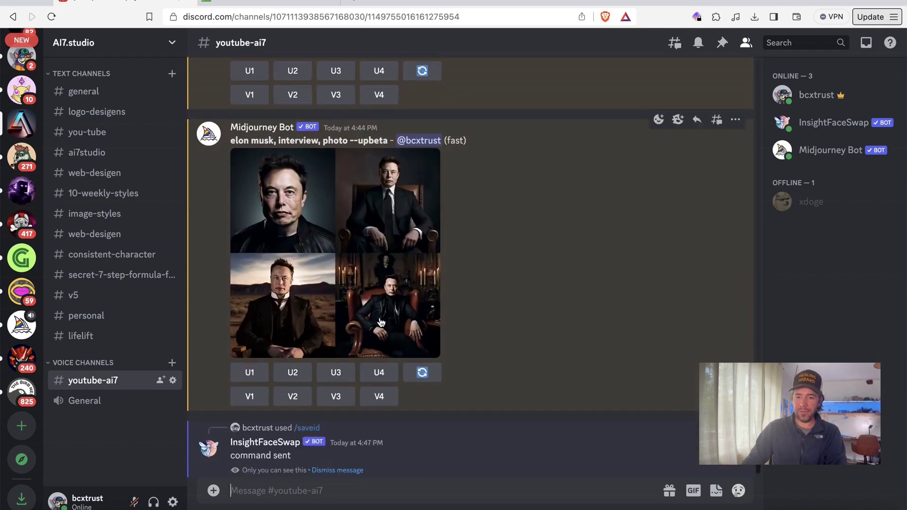
left_click(336, 372)
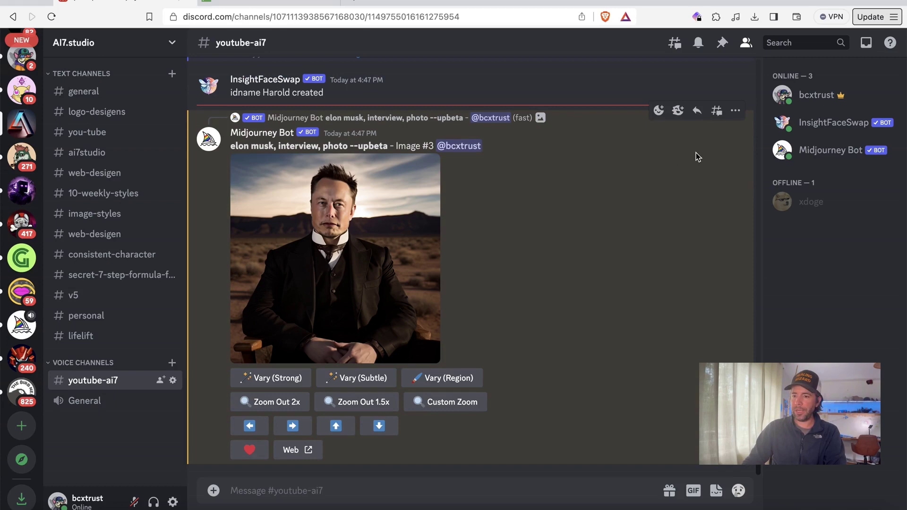
left_click(735, 112)
mouse_move(660, 269)
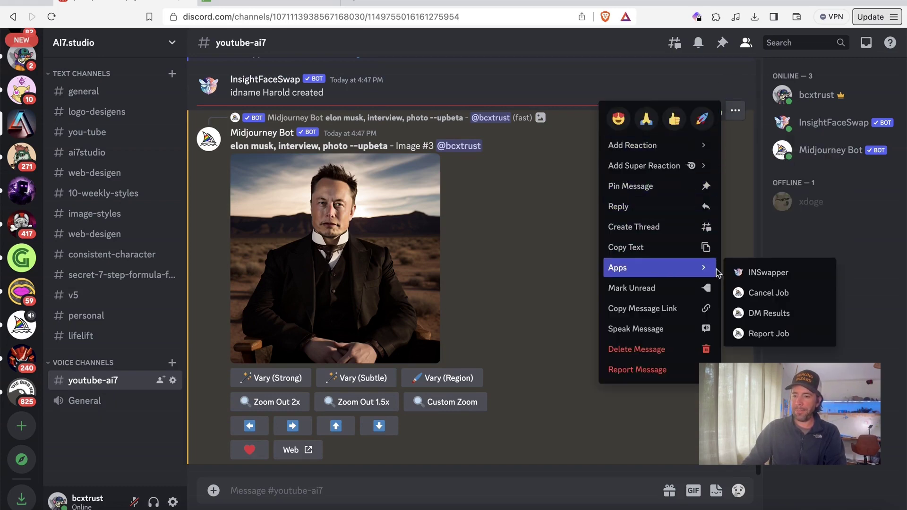
left_click(764, 276)
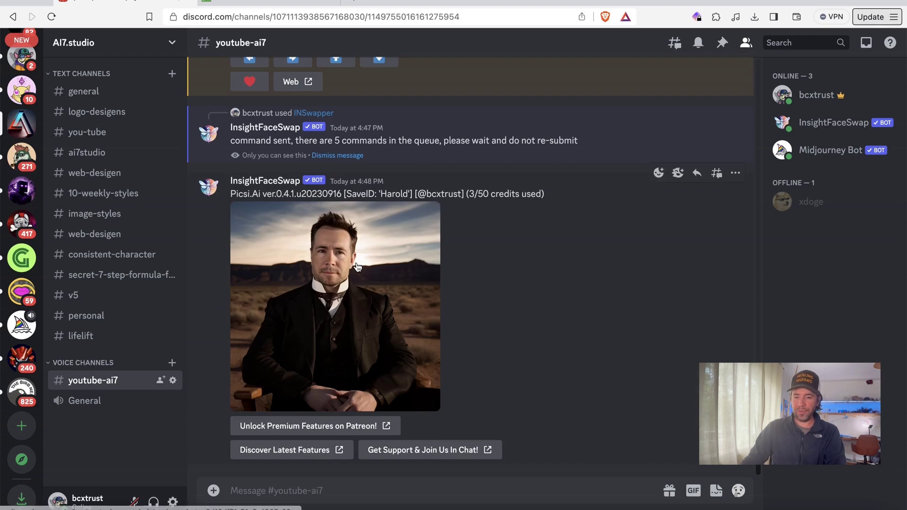
Inspect the face-swapped desert portrait full size, glance at Pixabay, and return to Discord.
left_click(500, 338)
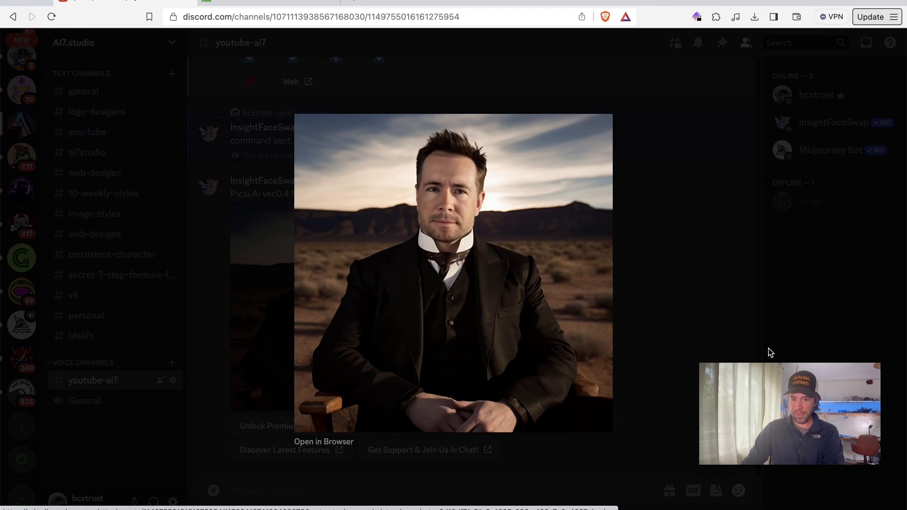
left_click(770, 352)
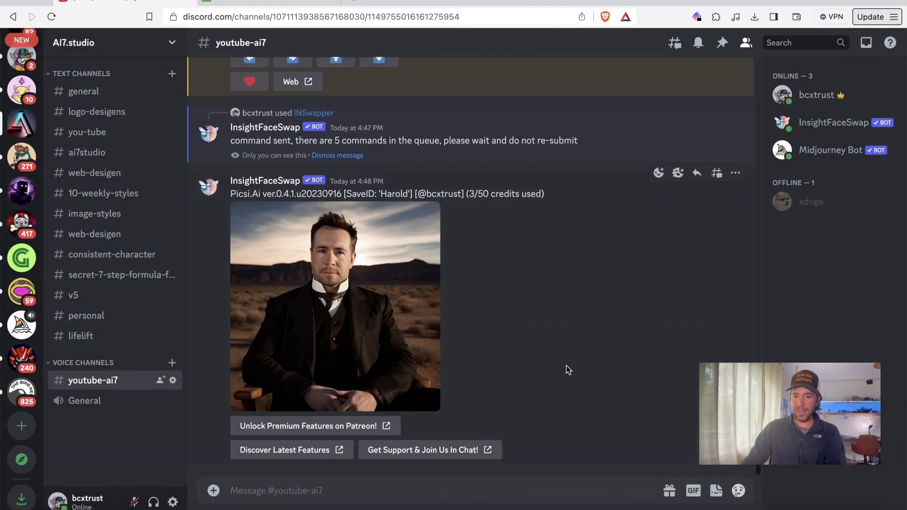
left_click(263, 4)
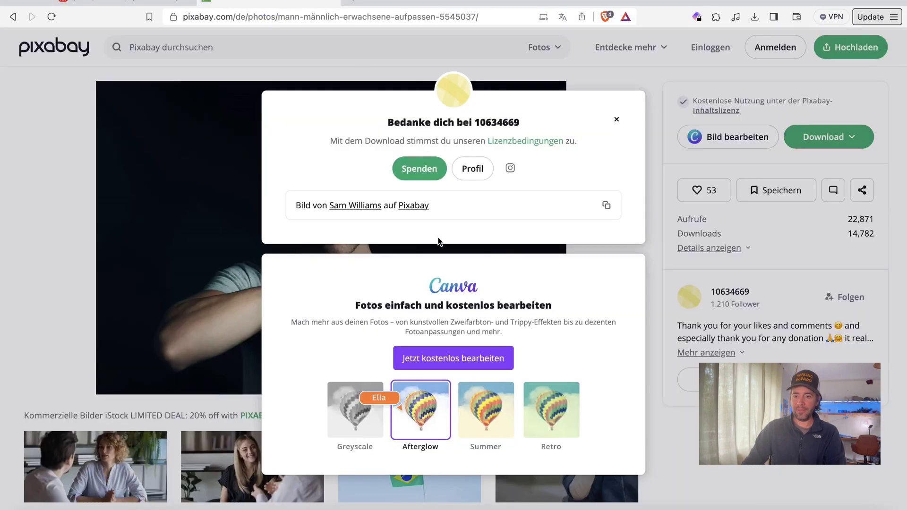
left_click(81, 6)
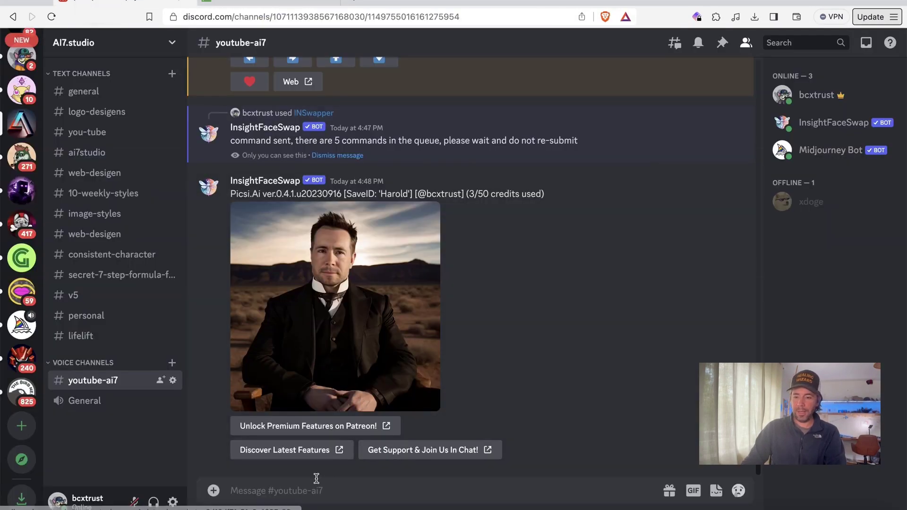
Upload man-5545037_1280.jpg from Downloads and post it in youtube-ai7.
left_click(211, 492)
left_click(256, 408)
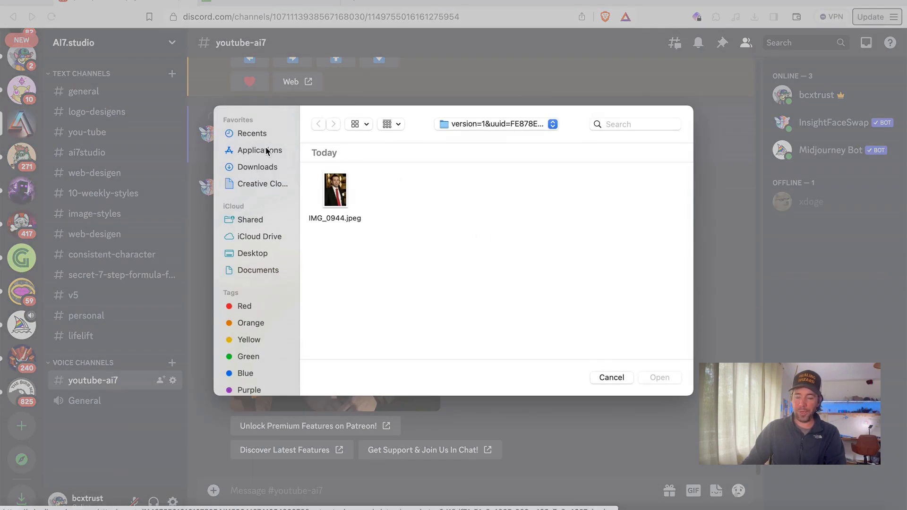
left_click(262, 168)
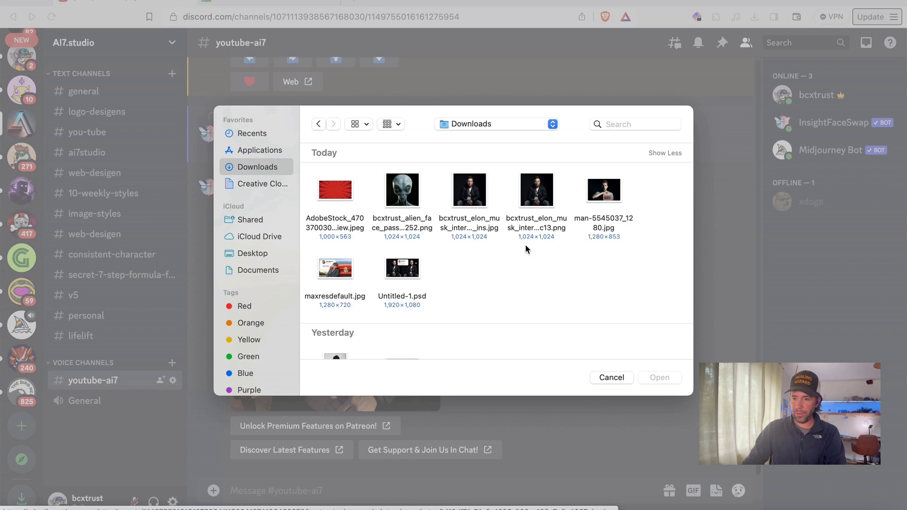
left_click(604, 196)
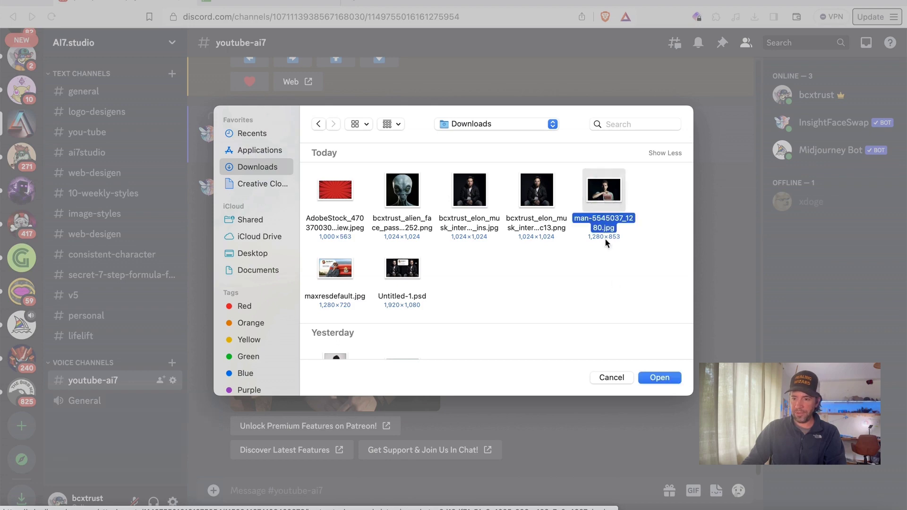
left_click(661, 379)
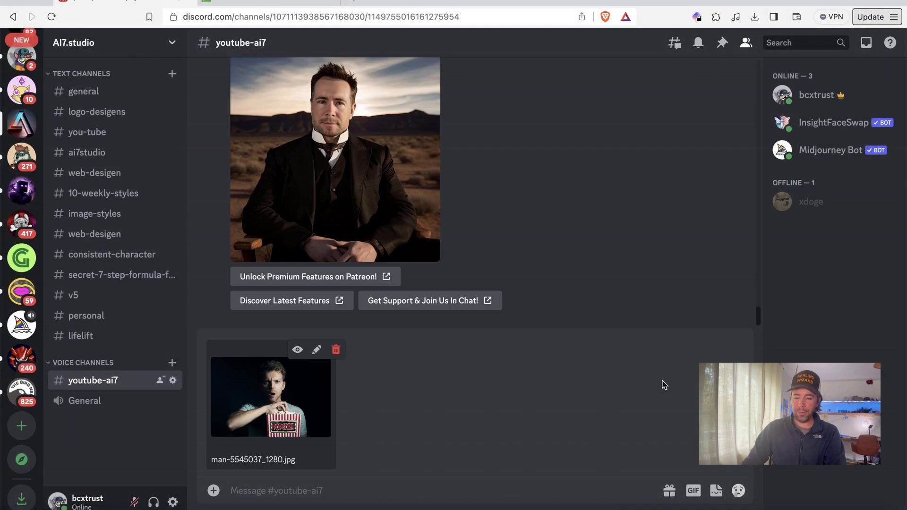
key("Return")
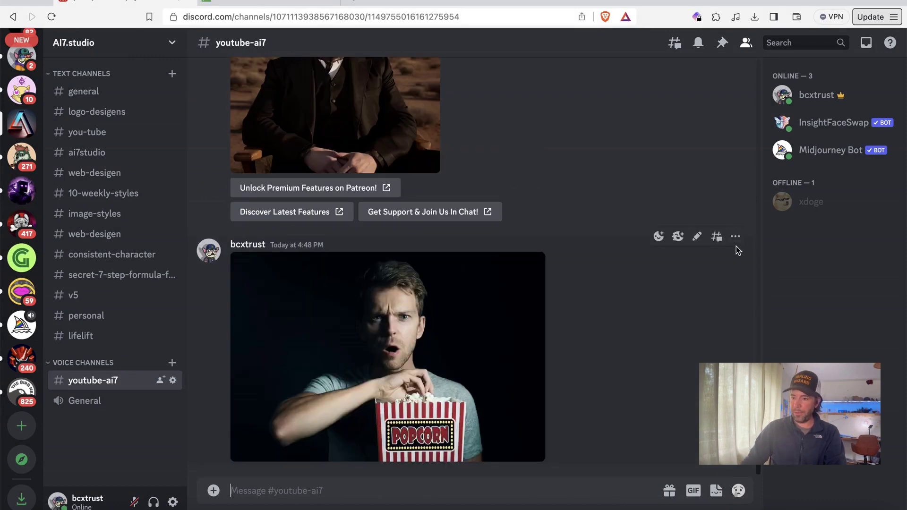
left_click(735, 237)
Apply INSwapper to the posted popcorn photo and inspect the swapped result enlarged.
mouse_move(658, 415)
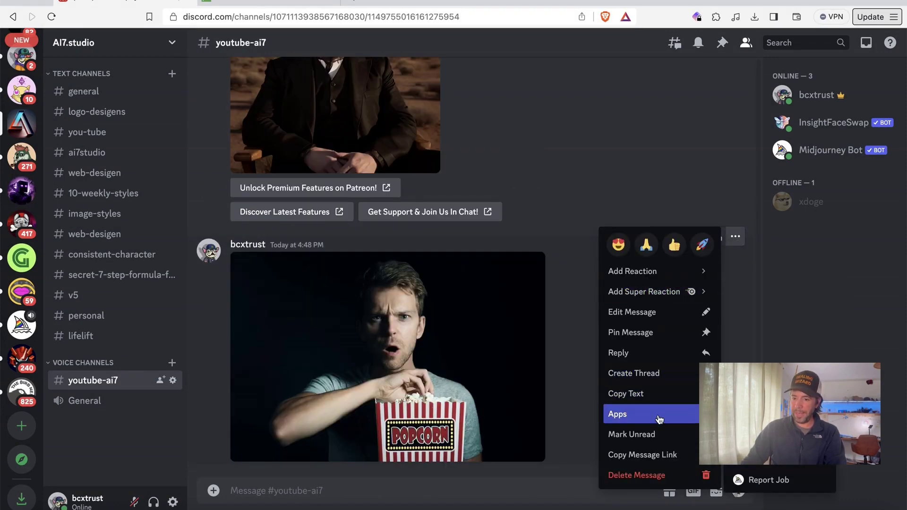
left_click(765, 418)
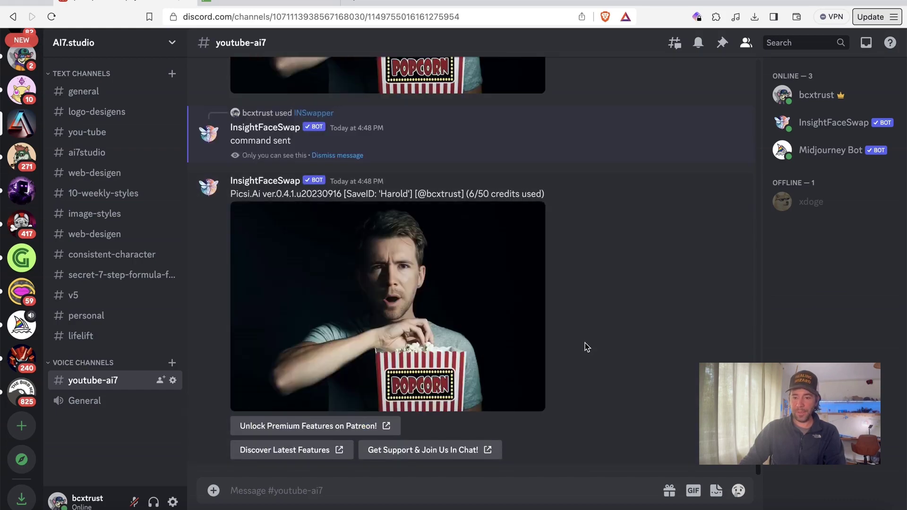
left_click(442, 303)
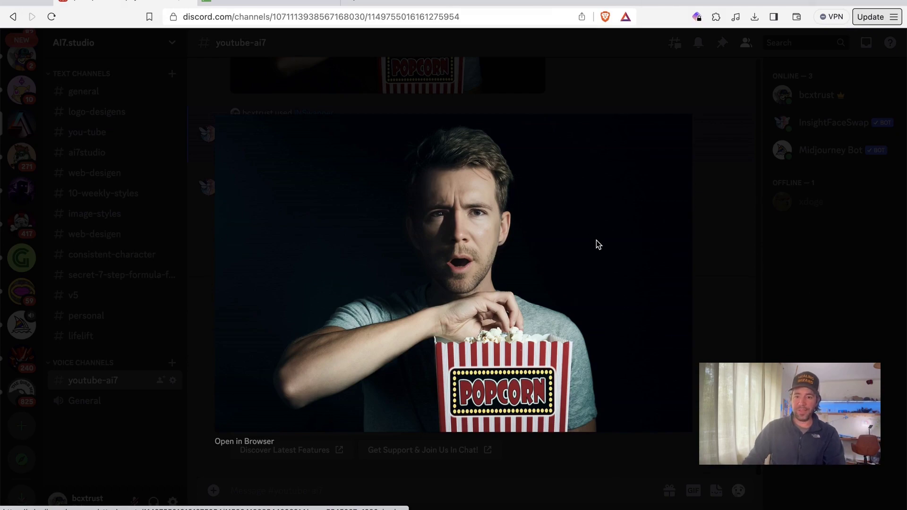
left_click(772, 158)
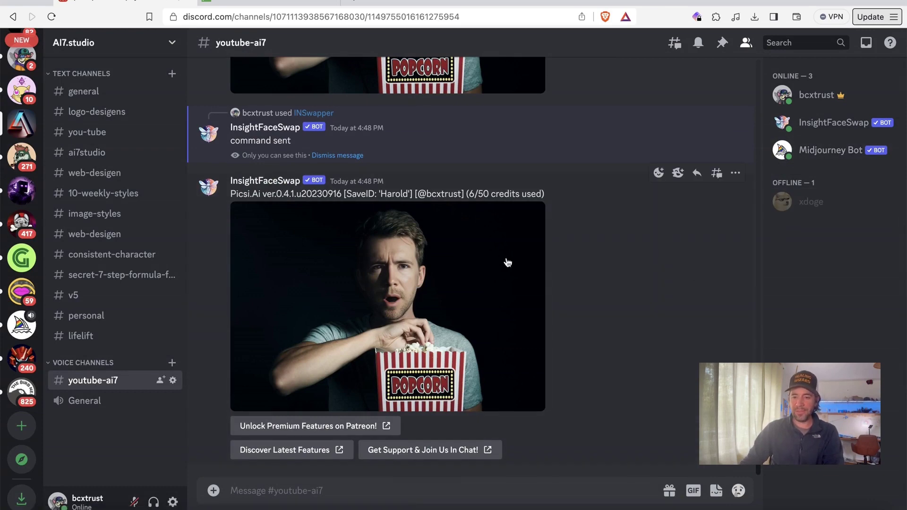
Rerun INSwapper on the bot's popcorn result and view the new version.
left_click(736, 173)
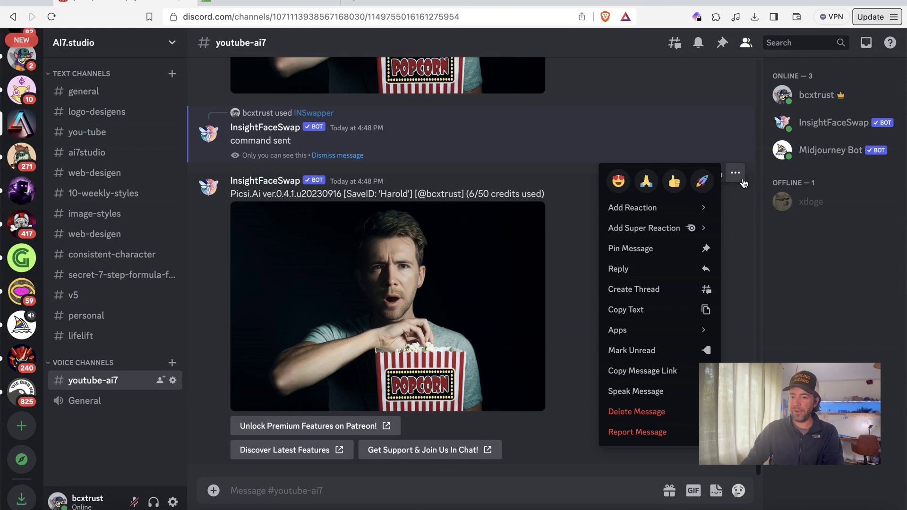
mouse_move(670, 332)
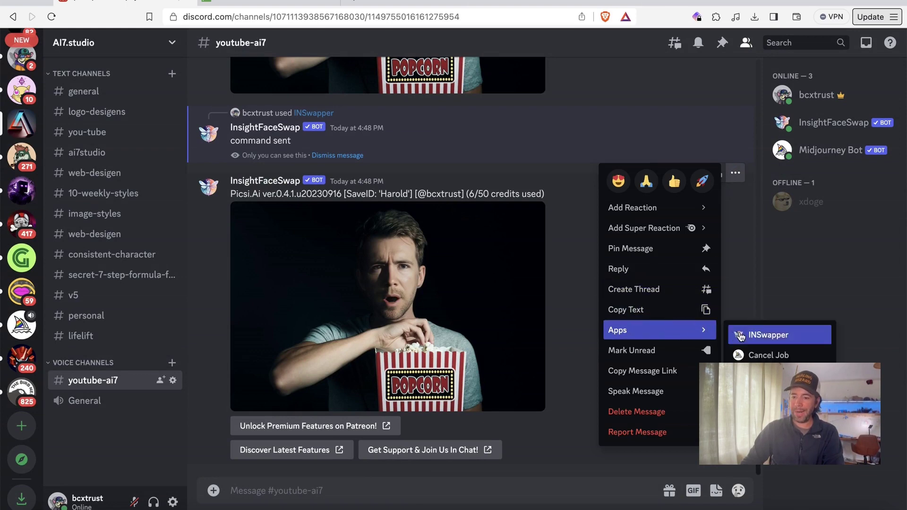
left_click(755, 334)
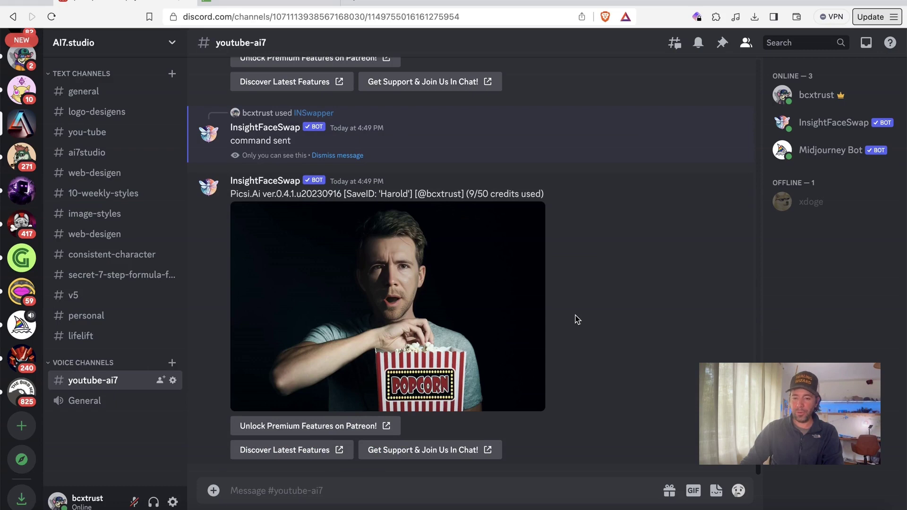
left_click(432, 297)
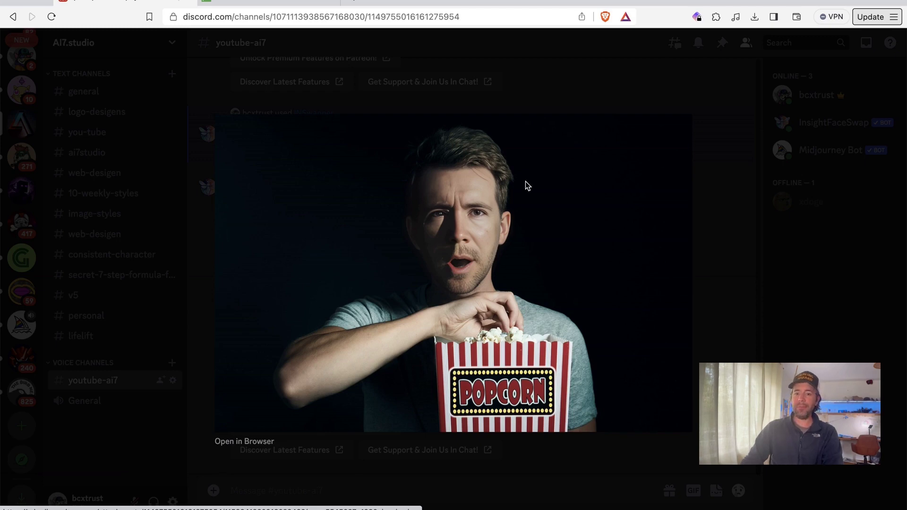
left_click(858, 185)
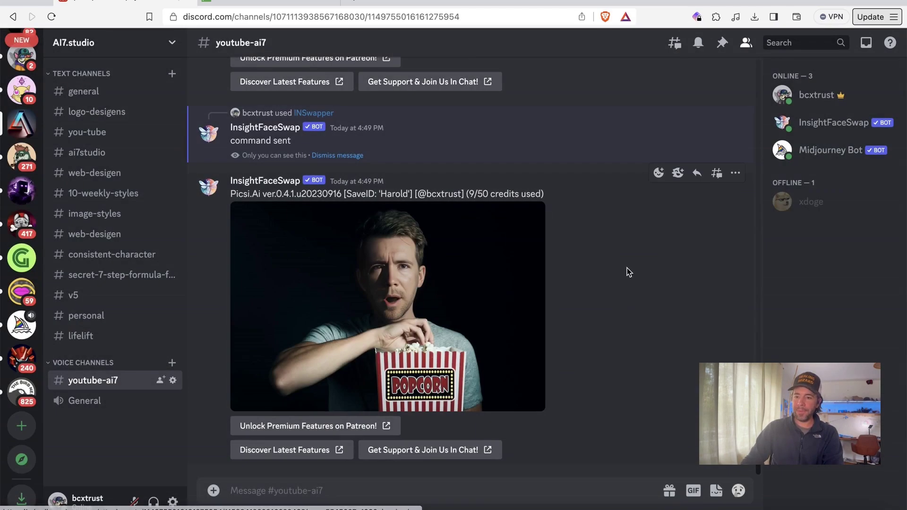
Run INSwapper once more on the result and inspect the latest version.
left_click(734, 173)
mouse_move(675, 337)
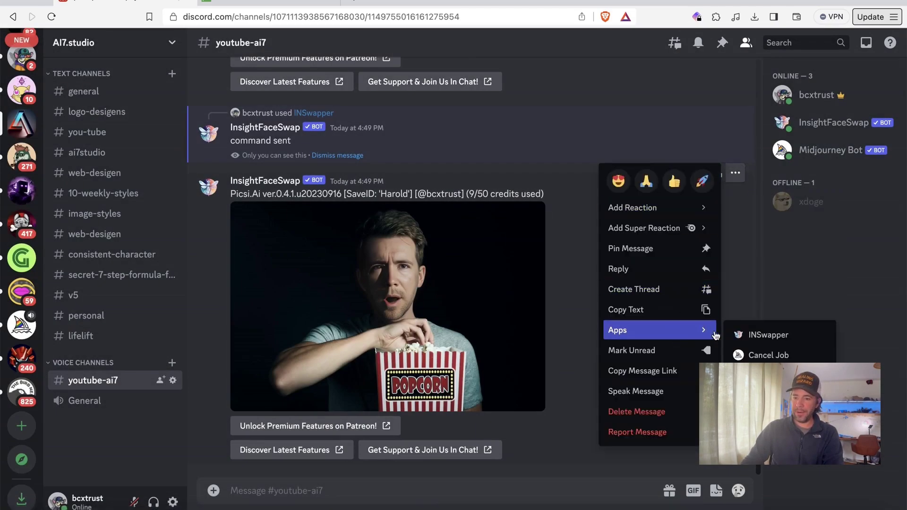
left_click(765, 335)
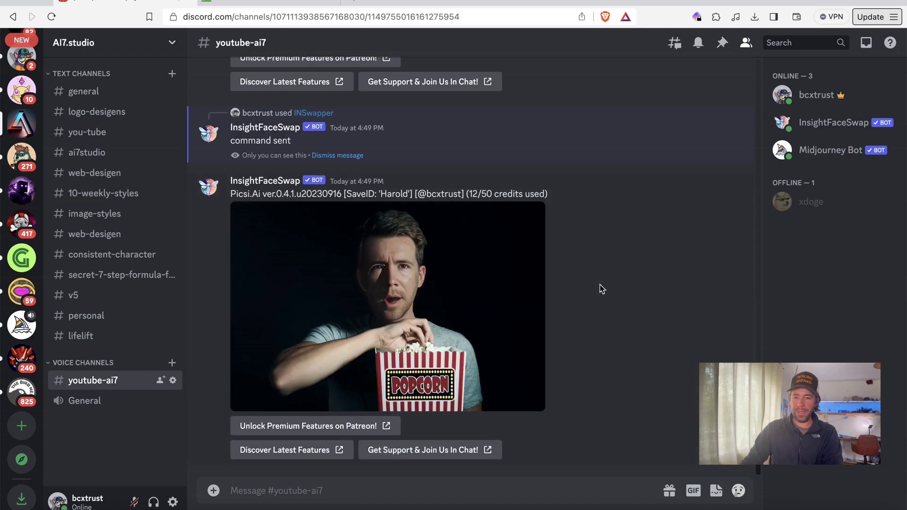
left_click(449, 282)
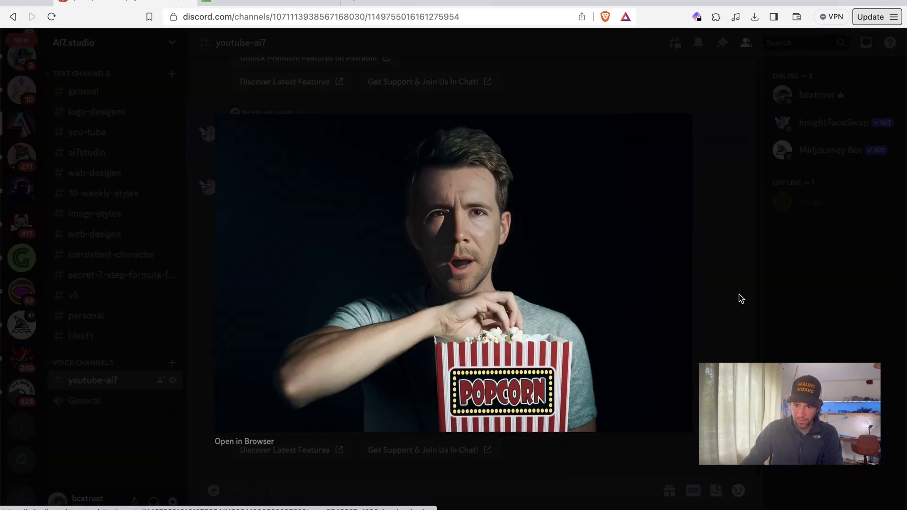
left_click(708, 277)
Enlarge the several popcorn face-swap results one after another to compare them.
left_click(487, 255)
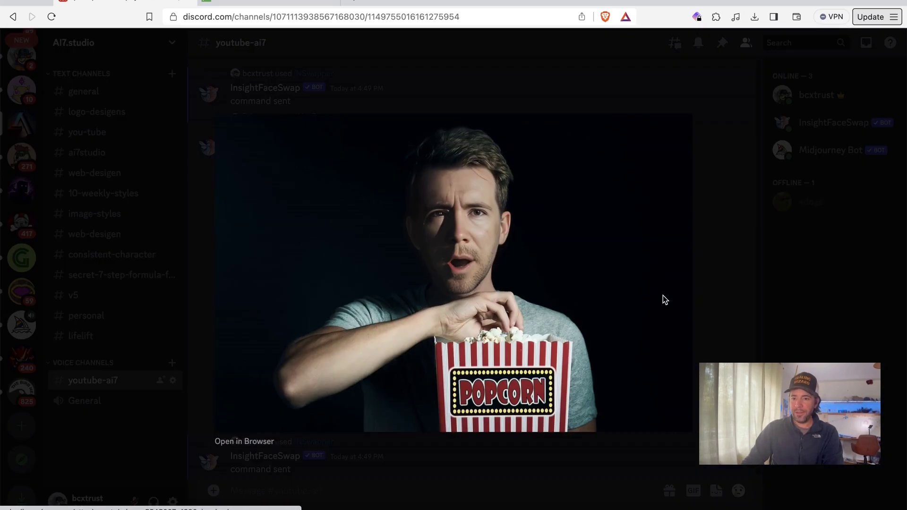
left_click(778, 311)
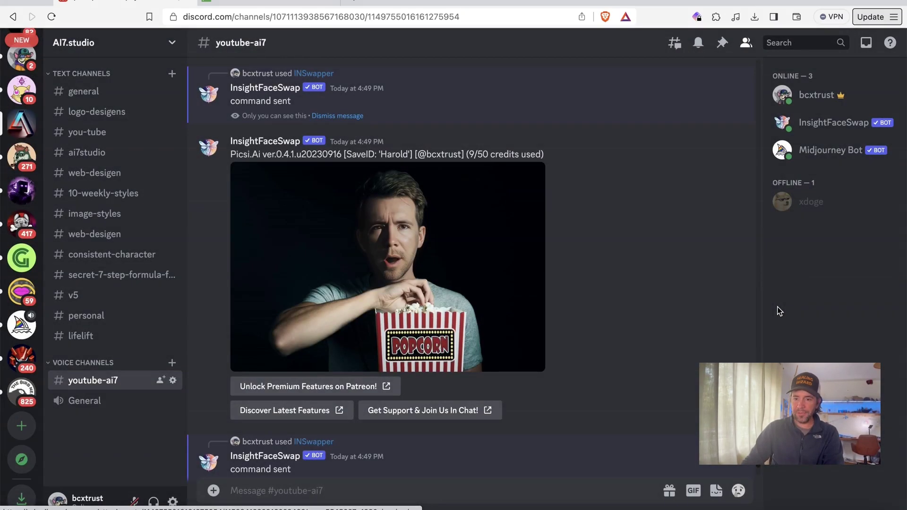
scroll(605, 255, "down", 3)
left_click(447, 184)
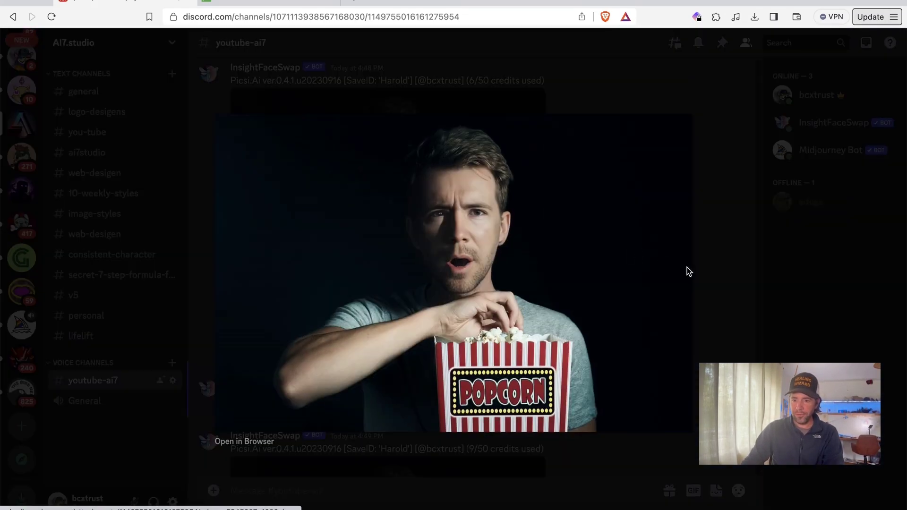
left_click(782, 244)
scroll(466, 301, "down", 4)
left_click(491, 321)
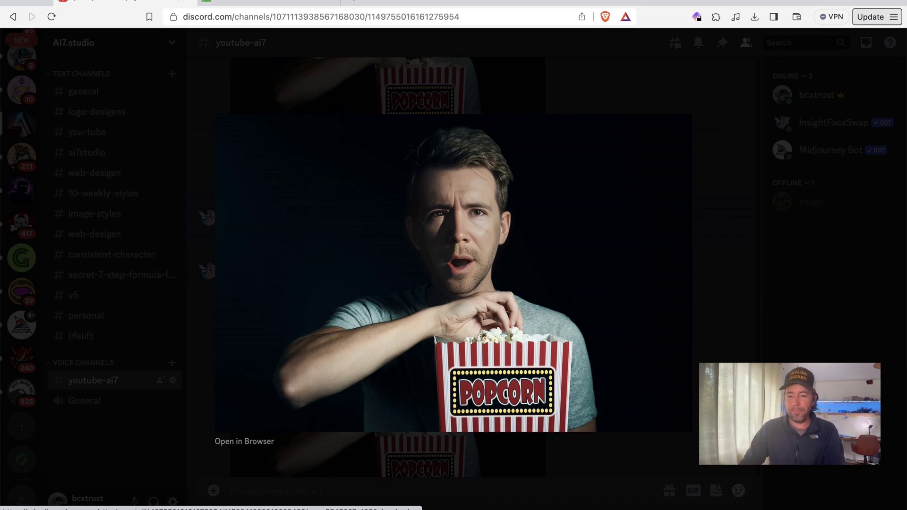
Dismiss Pixabay's download thank-you popup, scroll through the photo page, and return to Discord.
left_click(274, 3)
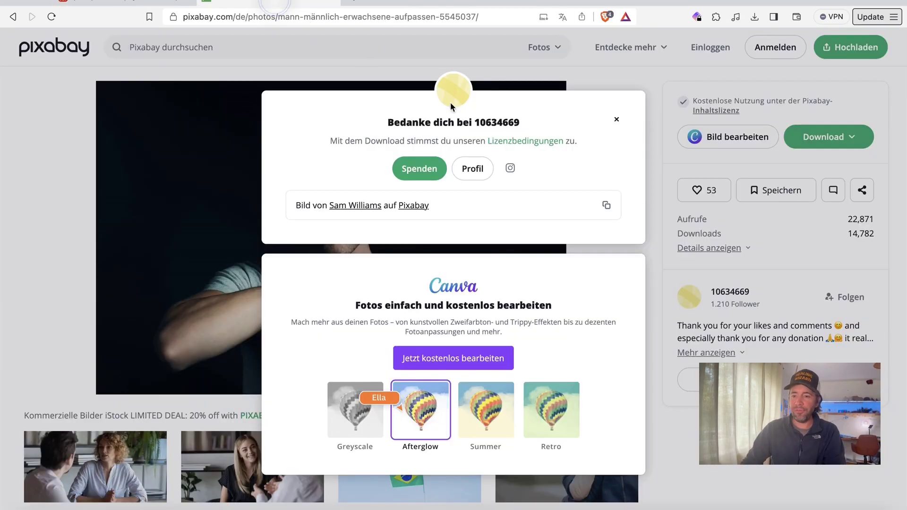
left_click(648, 75)
scroll(613, 171, "down", 20)
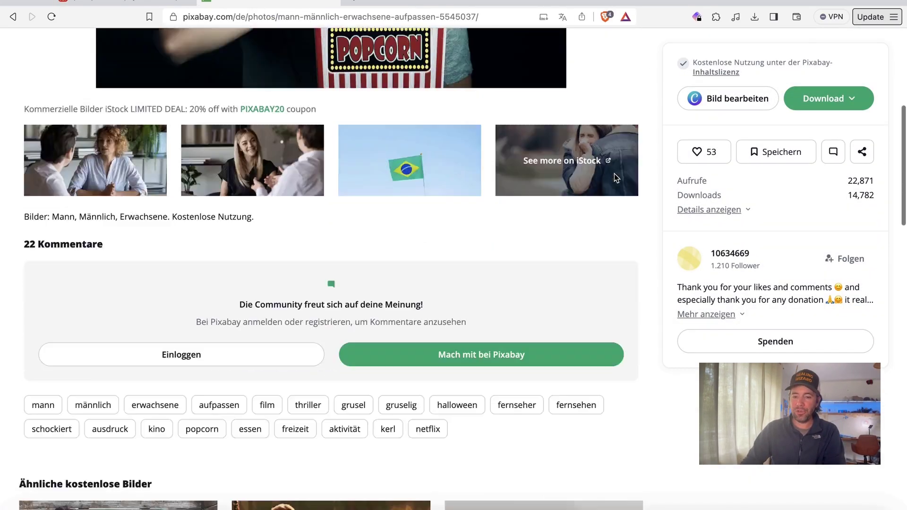
scroll(650, 178, "down", 4)
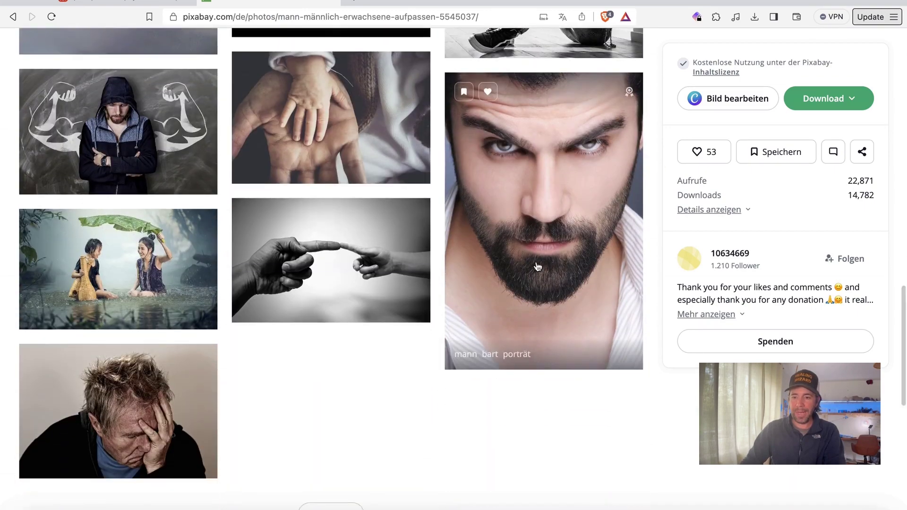
scroll(440, 324, "down", 5)
scroll(439, 324, "down", 2)
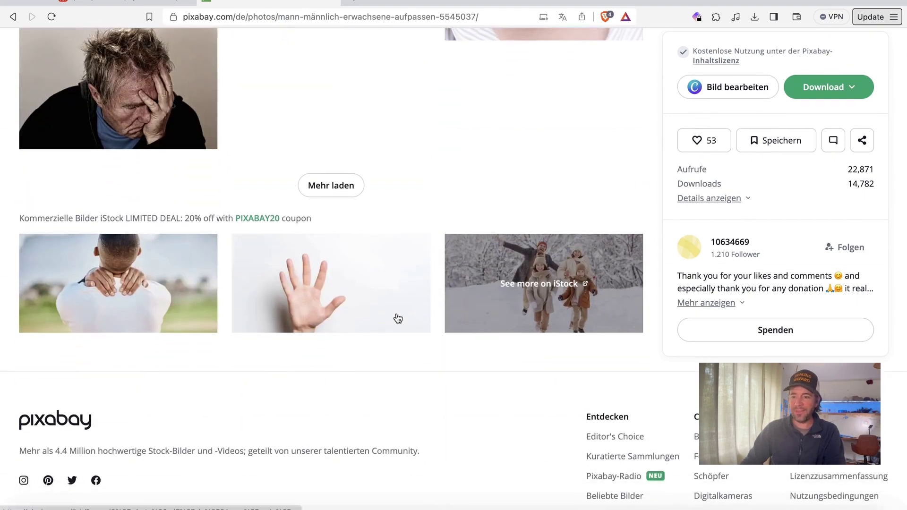
scroll(397, 317, "up", 10)
left_click(137, 2)
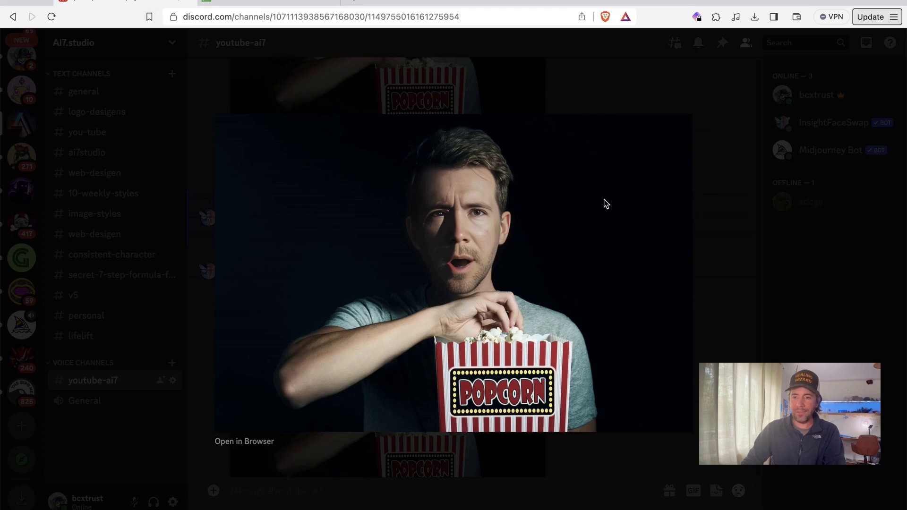
Close the enlarged image and scroll to the newest popcorn face-swap at 9/50 credits.
left_click(769, 134)
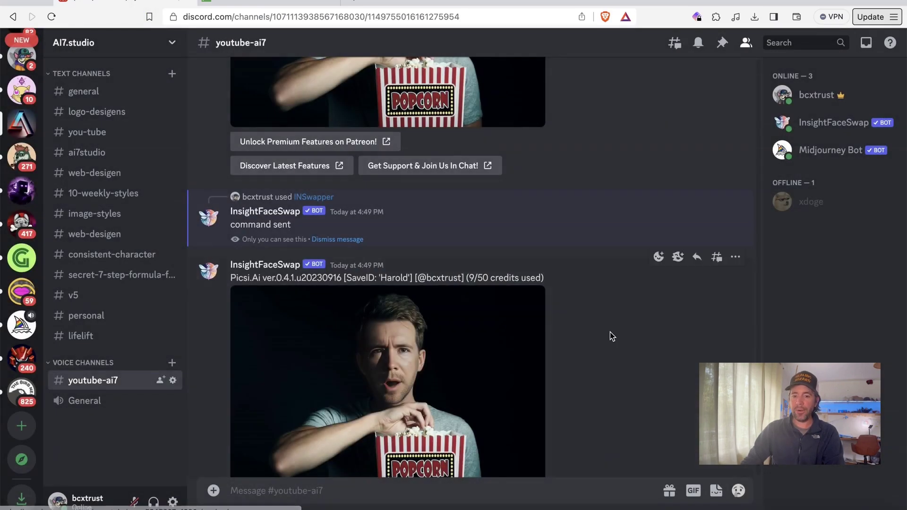
scroll(608, 334, "down", 3)
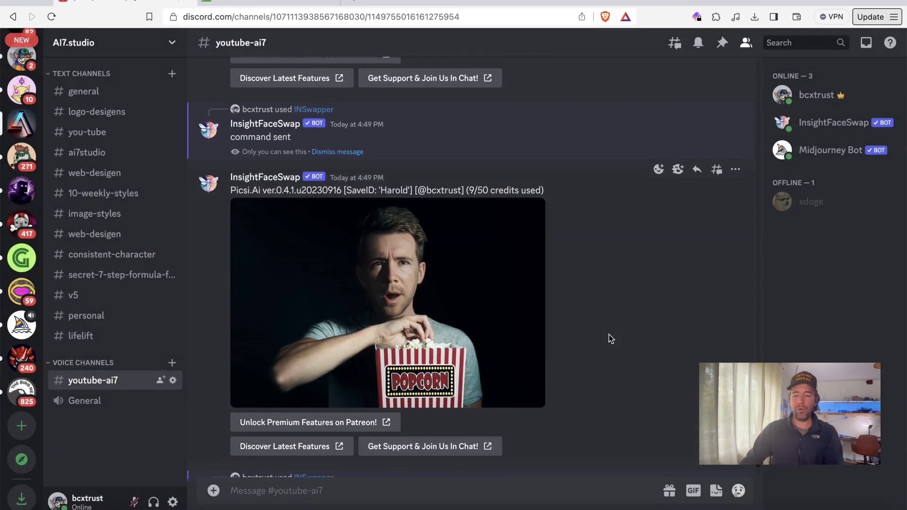